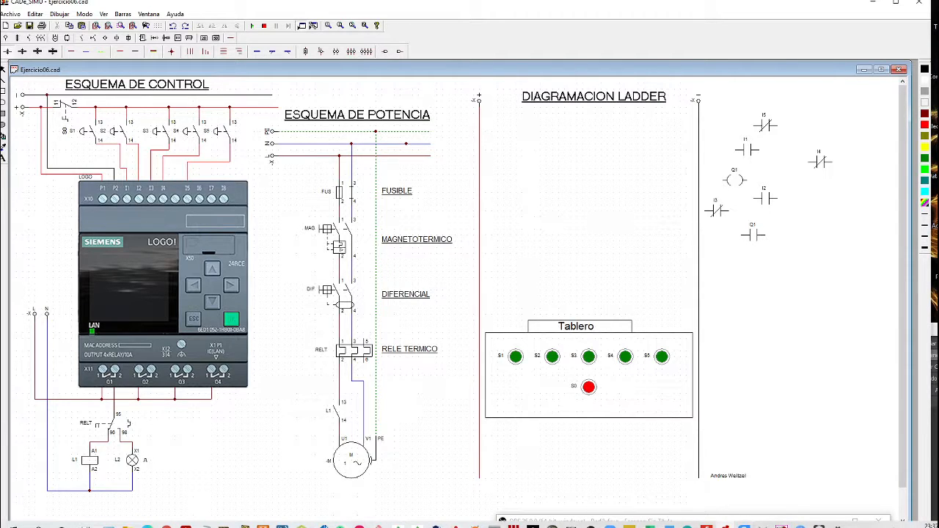
- Switch to Ejercicio06.txt in Notepad and read the whole exercise statement alongside the circuit drawing
left_click(302, 526)
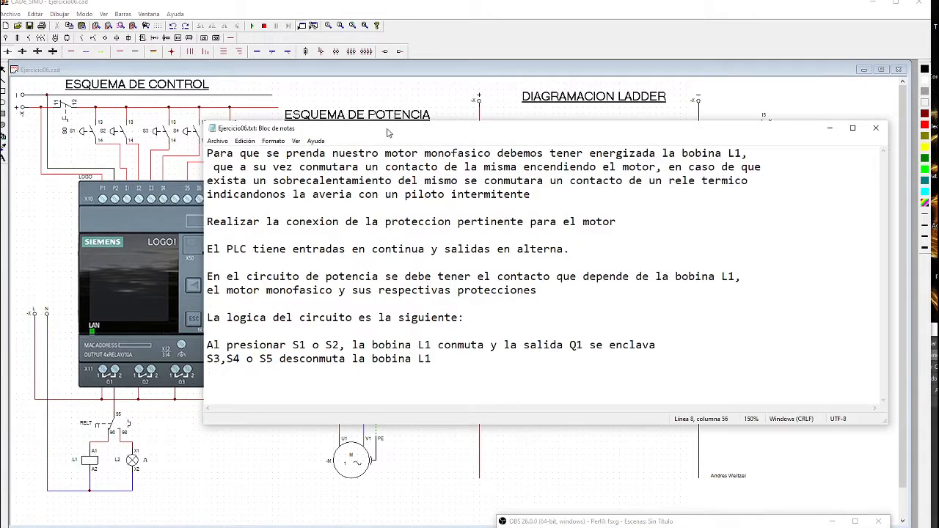
mouse_move(386, 129)
left_mouse_down()
mouse_move(411, 120)
mouse_move(377, 168)
left_mouse_up()
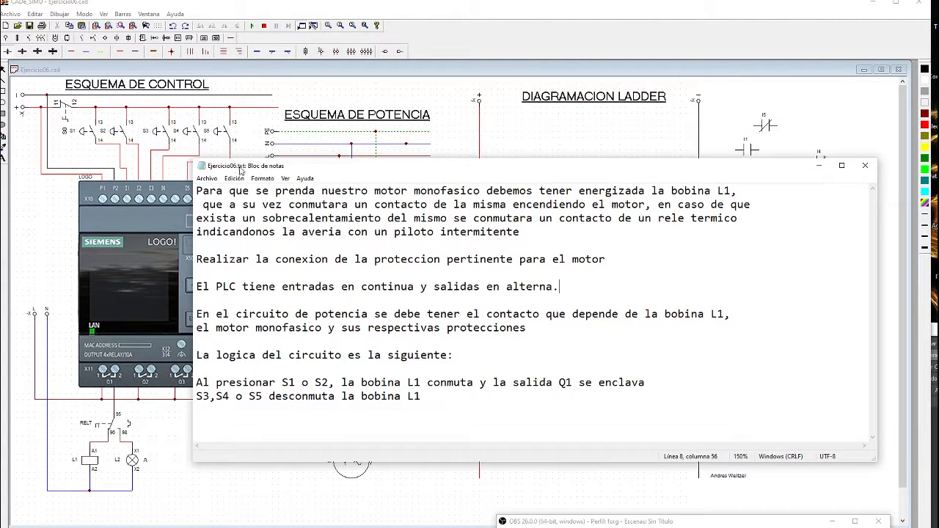
left_click_drag(259, 166, 326, 151)
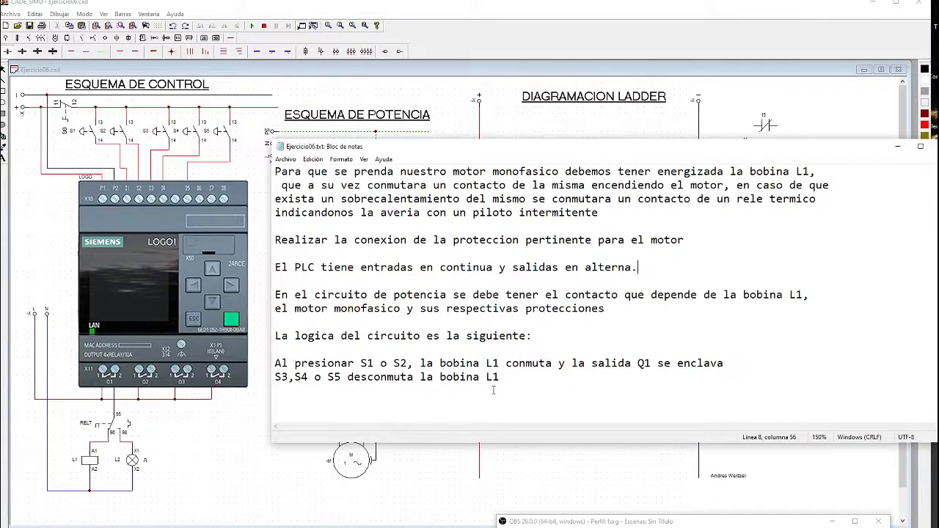
left_click_drag(508, 384, 267, 296)
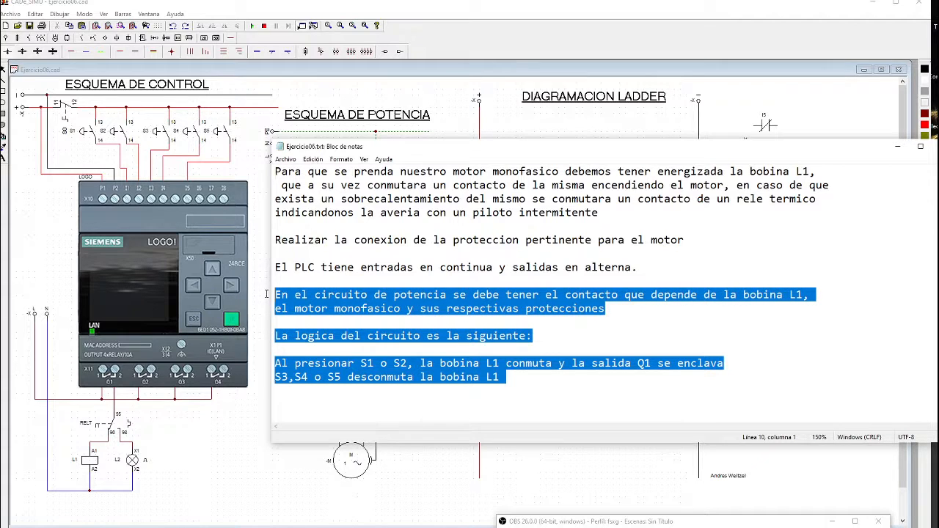
left_click_drag(266, 294, 275, 171)
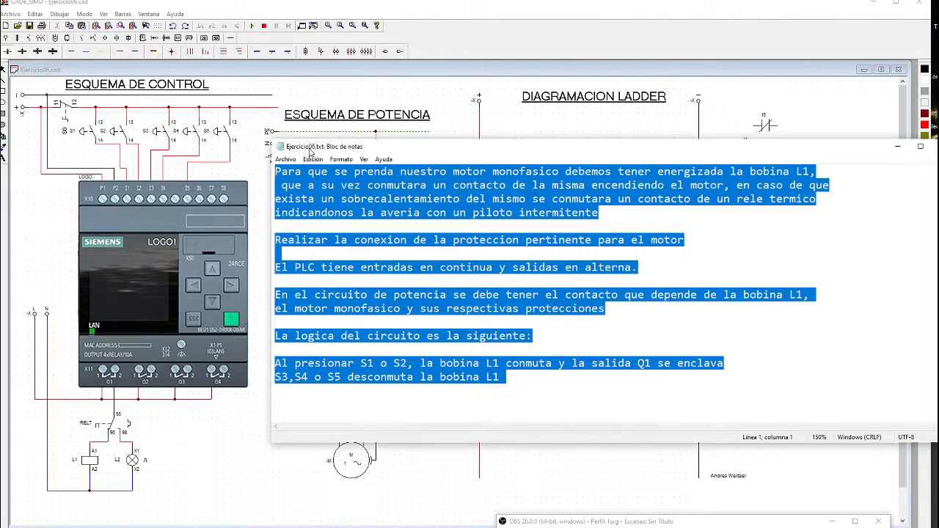
left_click(284, 254)
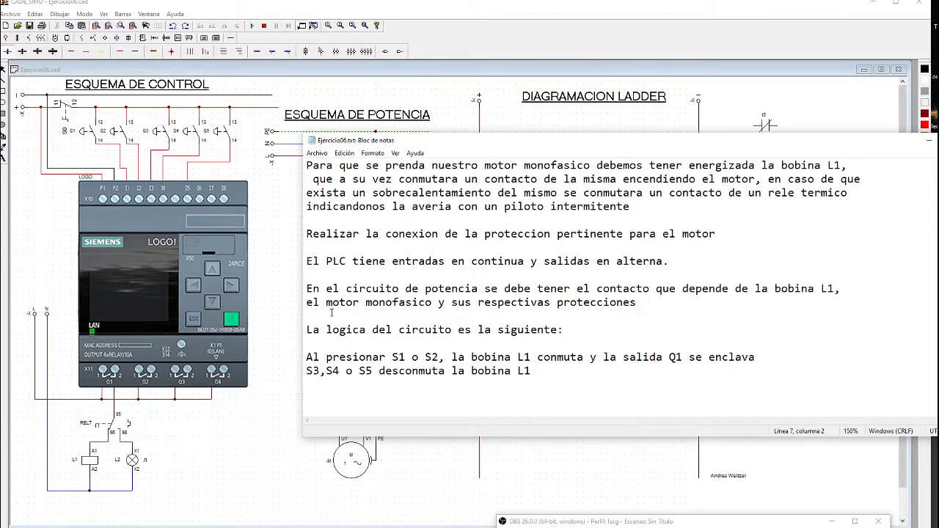
left_click_drag(407, 141, 510, 136)
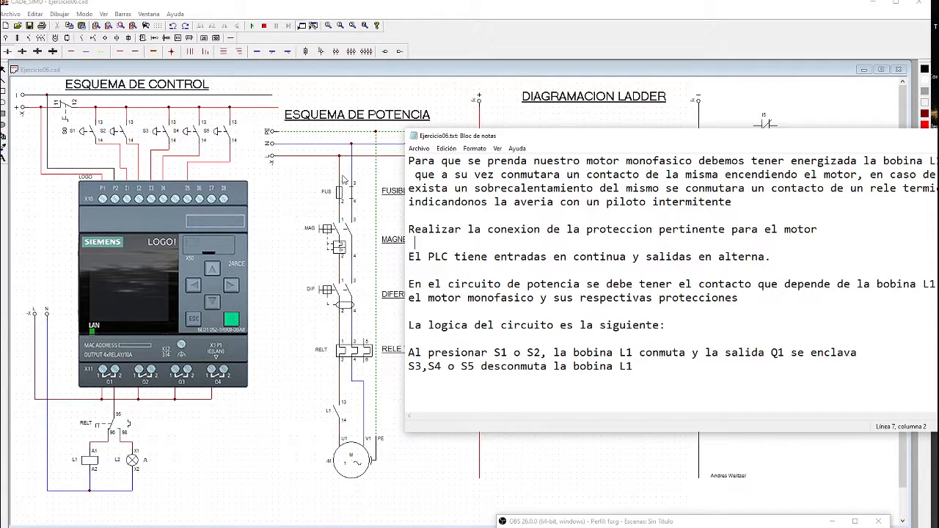
- Read the overheating requirement in the notes and compare it with the thermal relay and fault lamp wiring in the schematics
left_click(518, 149)
left_click_drag(527, 140, 467, 146)
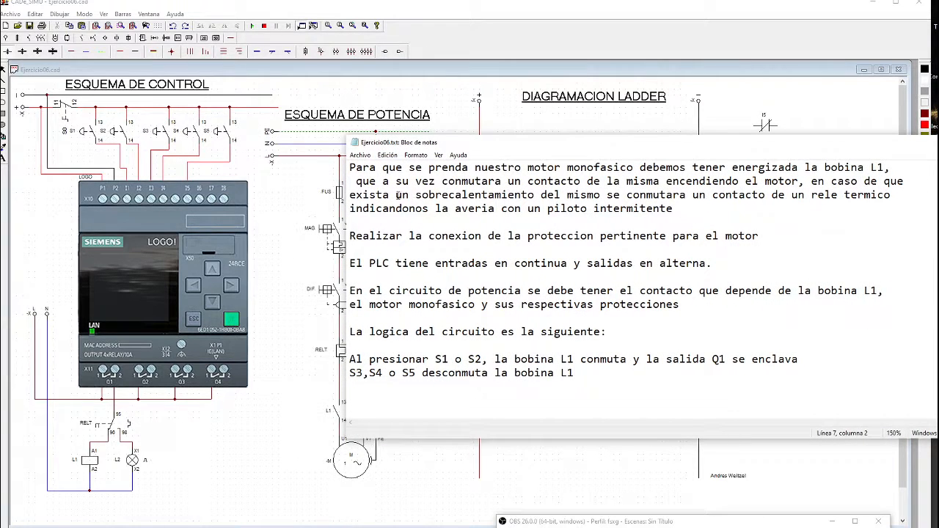
left_click_drag(397, 196, 536, 196)
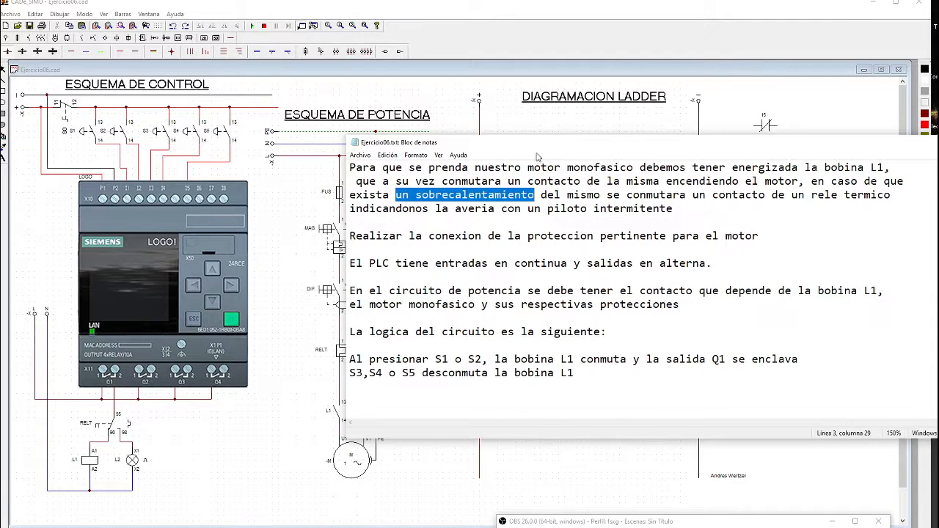
left_click_drag(538, 156, 664, 161)
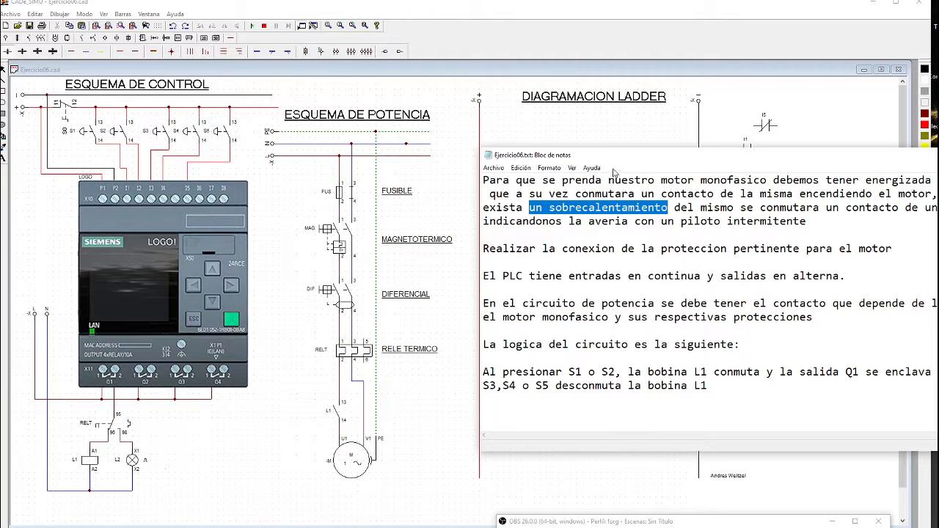
left_click_drag(621, 157, 425, 161)
left_click(705, 253)
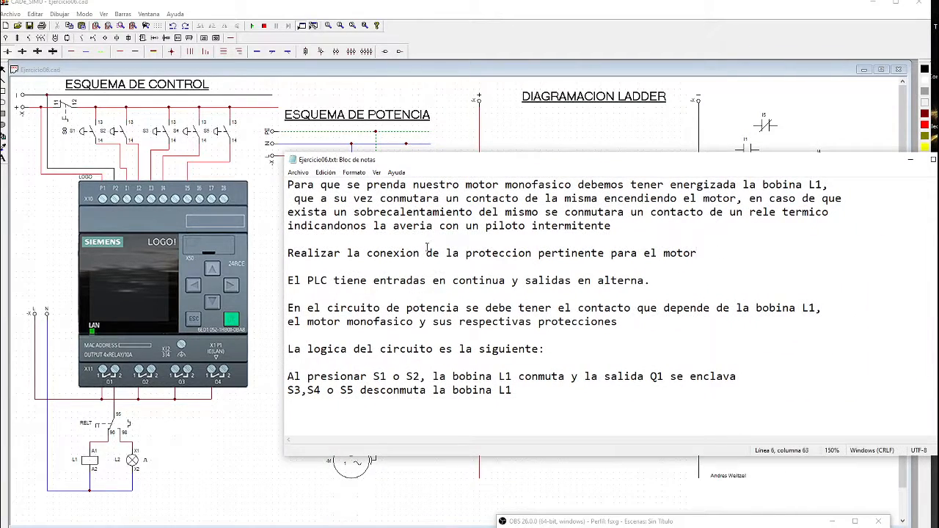
- Read the notes on the motor's protection wiring and on the PLC's DC inputs and AC outputs
left_click_drag(288, 254, 690, 254)
left_click_drag(597, 165, 643, 179)
left_click(930, 410)
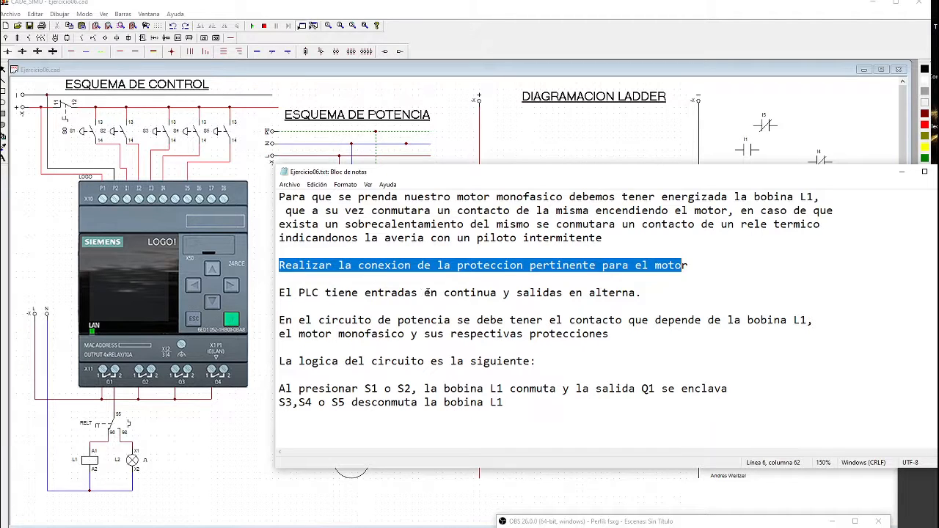
left_click_drag(423, 293, 630, 296)
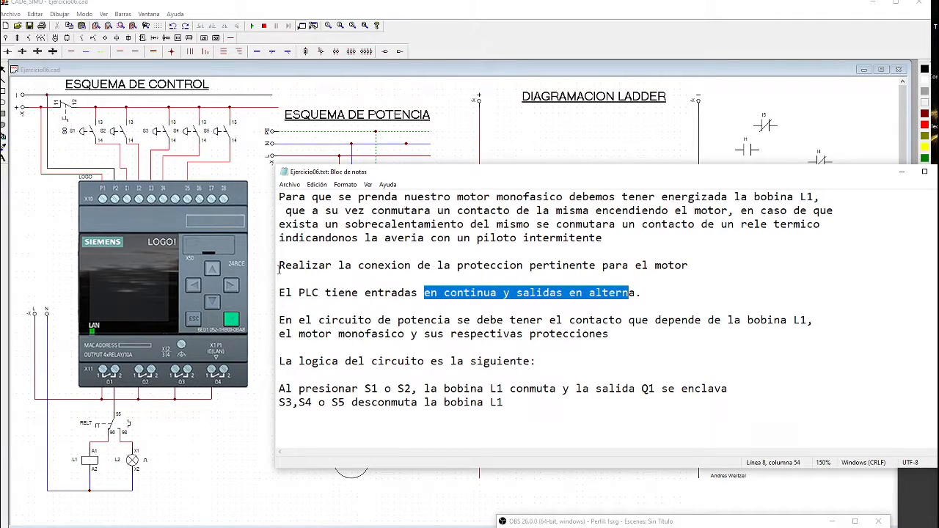
left_click(584, 322)
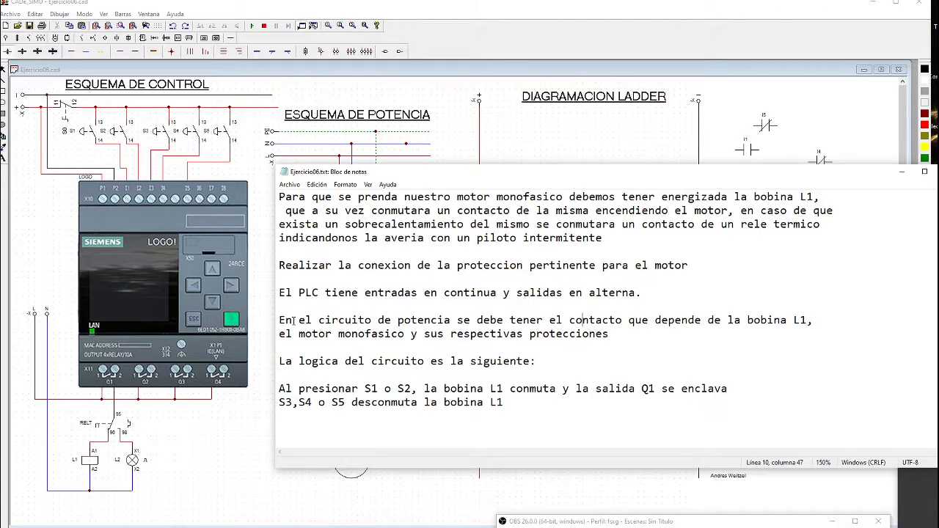
- Compare the notes' requirement for a contact driven by coil L1 with the power schematic in CADe_SIMU
left_click_drag(416, 179, 540, 190)
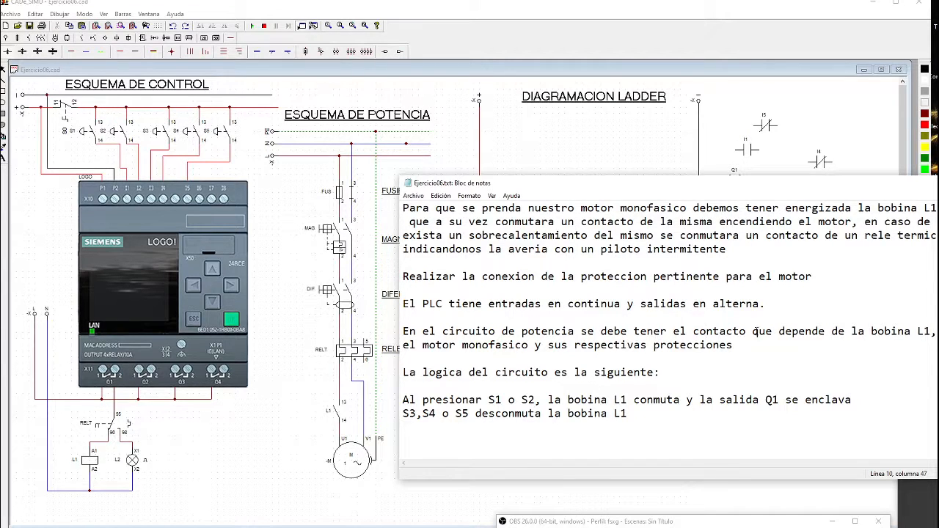
left_click_drag(695, 331, 934, 334)
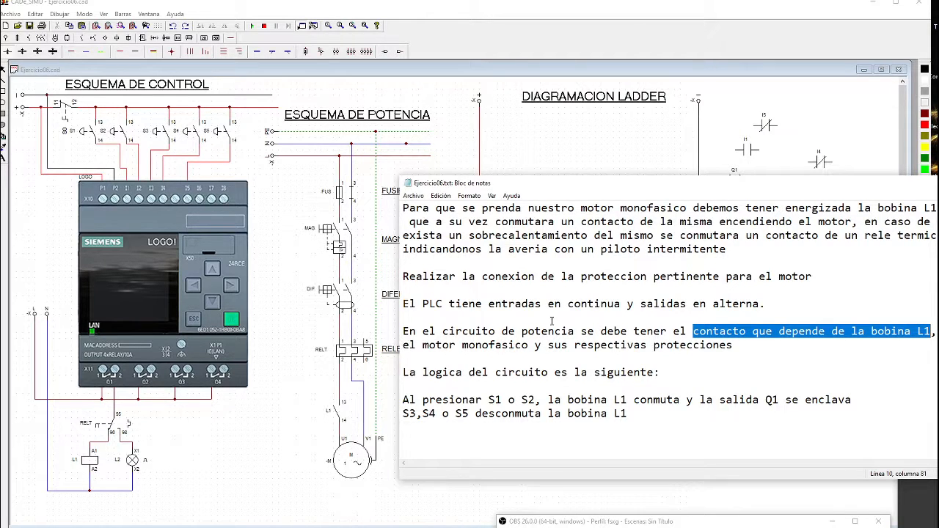
left_click_drag(533, 191, 629, 232)
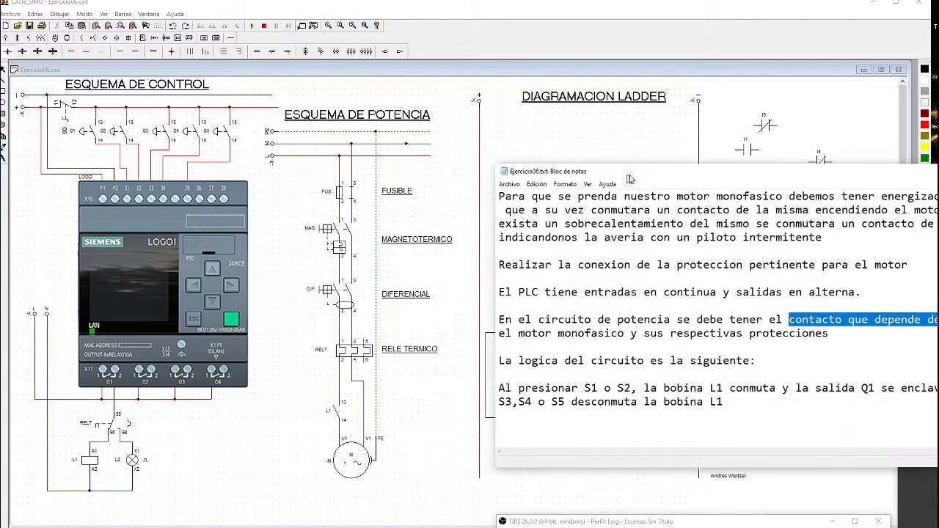
left_click(389, 448)
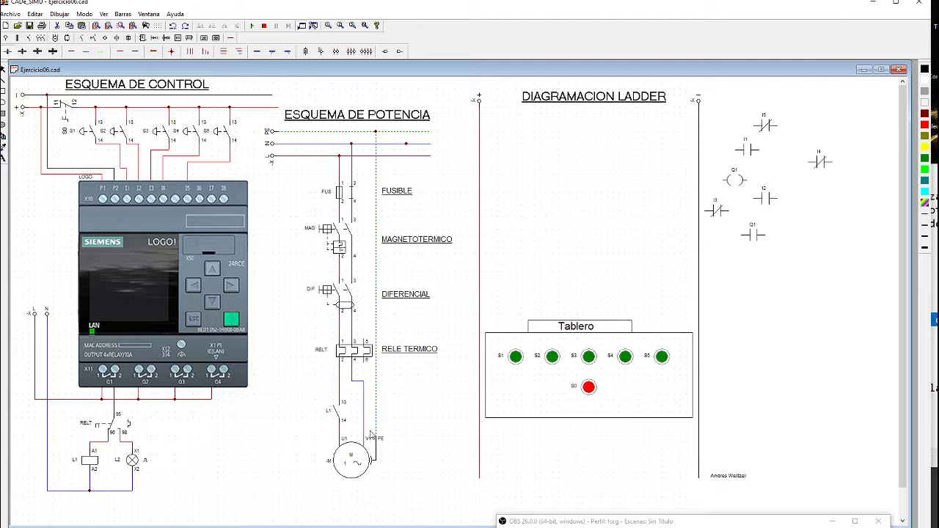
left_click(55, 37)
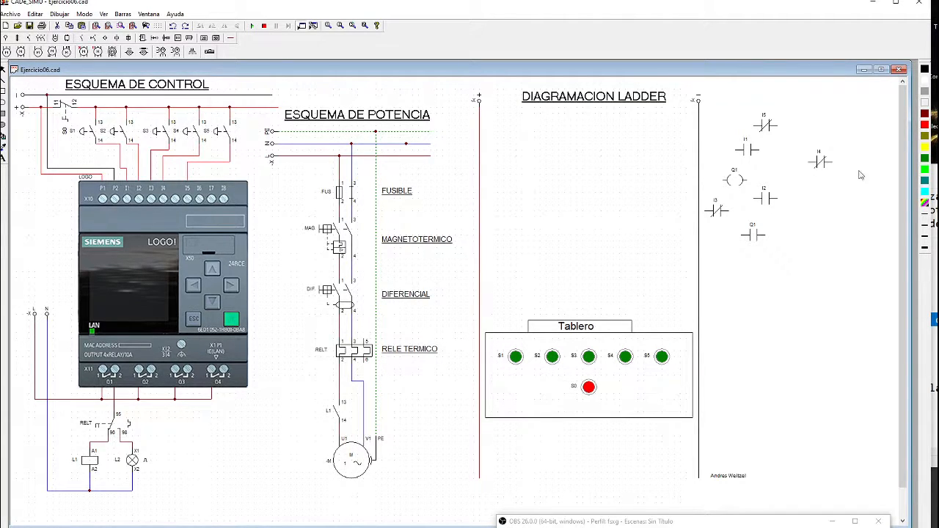
- Bring the notes back over the drawing and read the logic lines for S1 or S2 and for S3, S4 or S5
left_click_drag(937, 178, 755, 159)
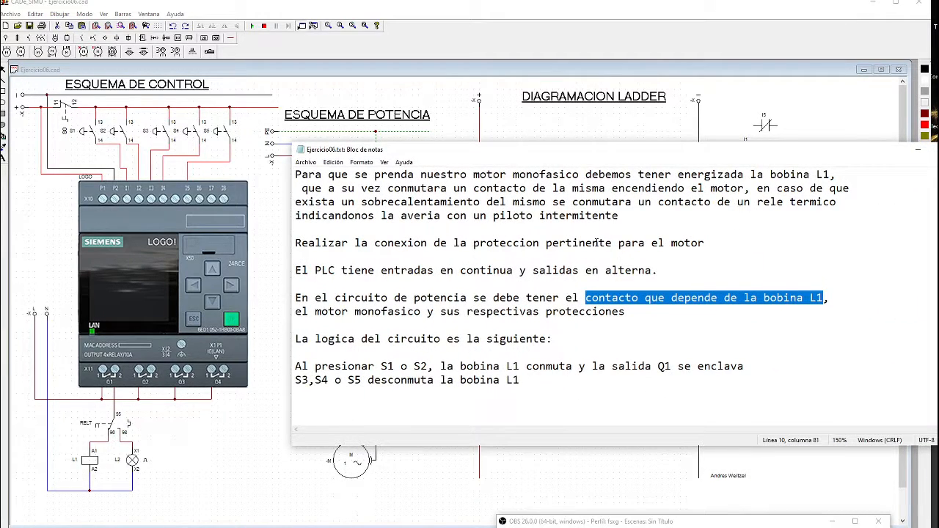
left_click_drag(296, 365, 756, 368)
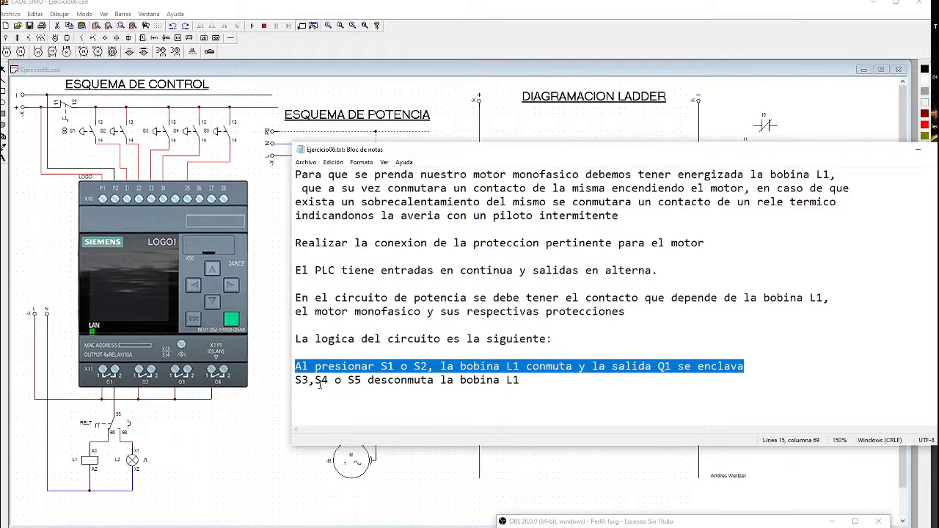
left_click_drag(297, 380, 537, 381)
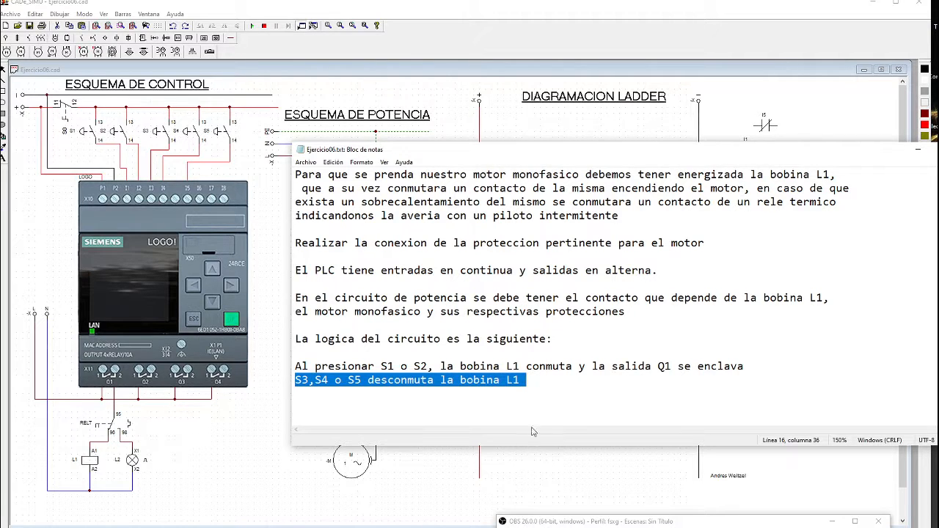
left_click(534, 390)
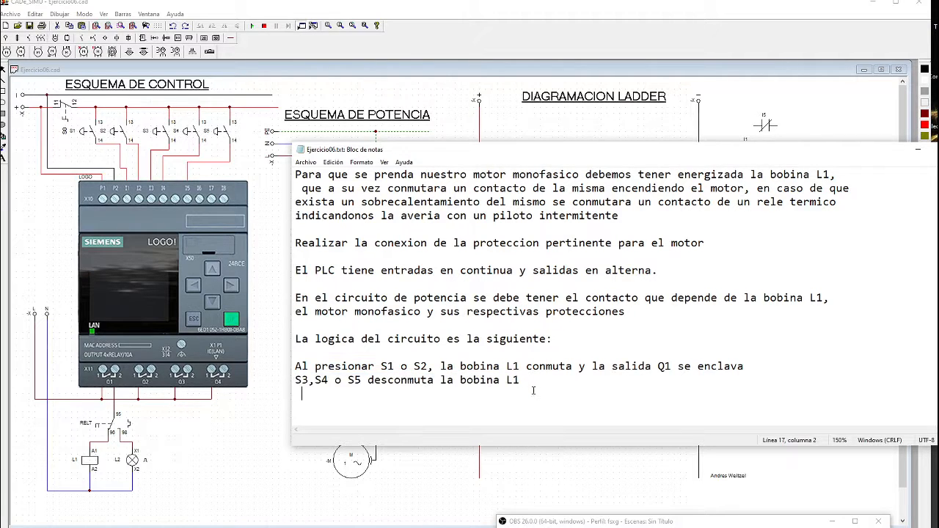
left_click(754, 366)
left_click_drag(450, 156, 524, 189)
- In CADe_SIMU, move the Q1 coil beside the ladder's negative rail and the Q1 contact beside the positive rail, one row lower
left_click(767, 158)
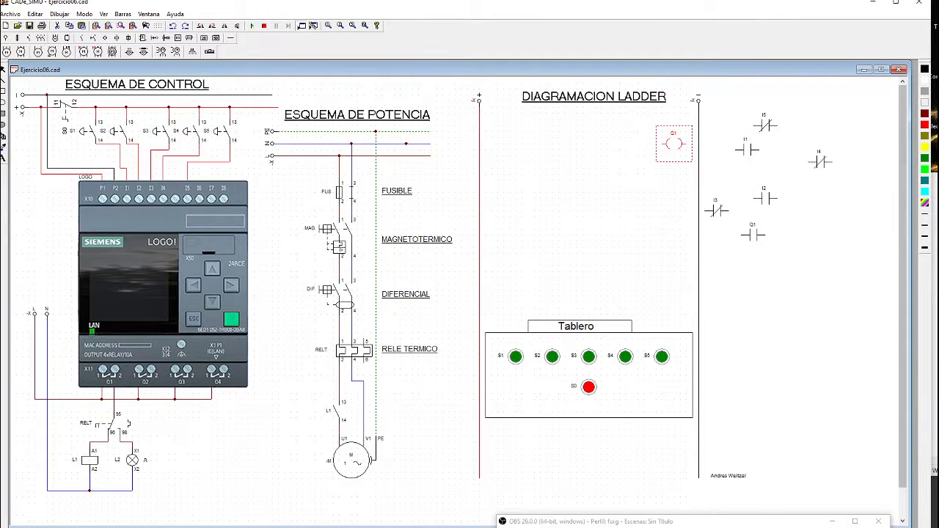
left_click(935, 282)
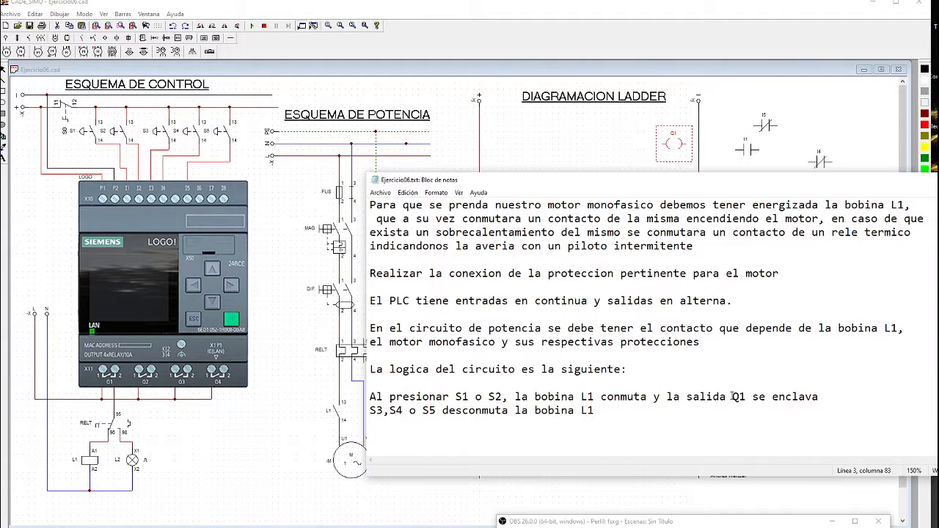
left_click_drag(732, 396, 820, 397)
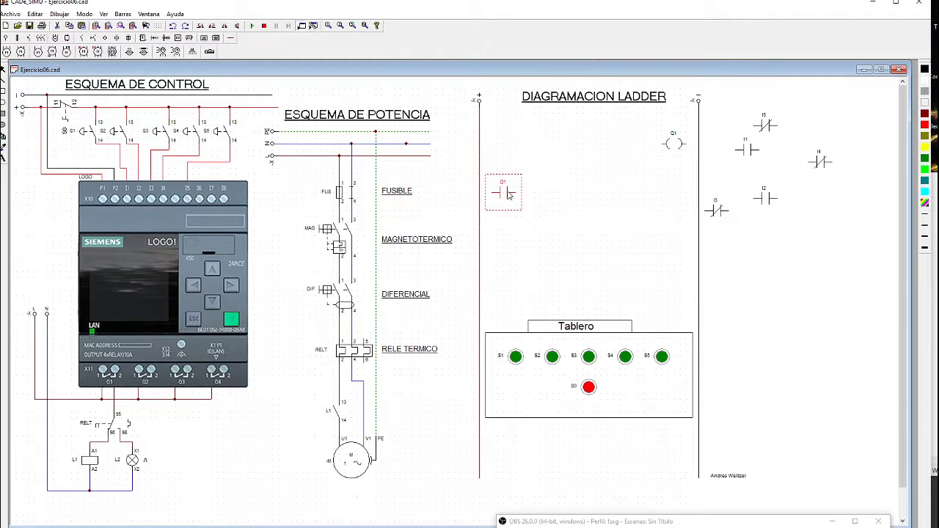
mouse_move(508, 194)
left_mouse_down()
mouse_move(537, 201)
mouse_move(499, 186)
mouse_move(504, 204)
left_mouse_up()
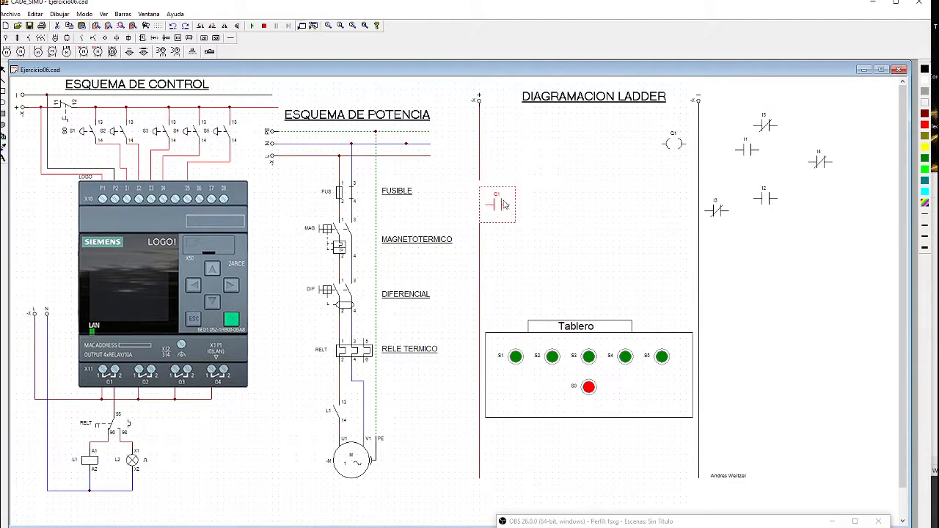
- Check in the notes which push buttons switch L1 on and off, and locate them in the control schematic
key("alt+Tab")
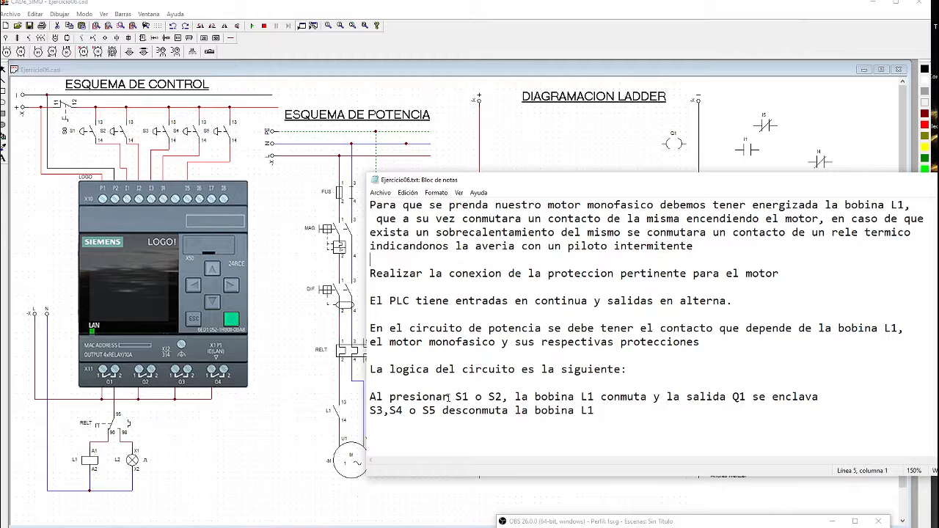
left_click_drag(446, 397, 503, 397)
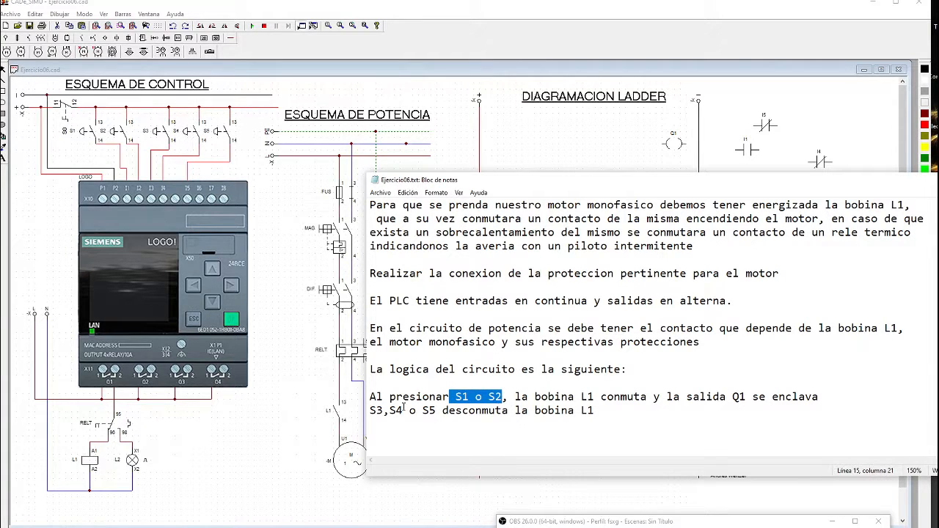
left_click_drag(369, 410, 437, 411)
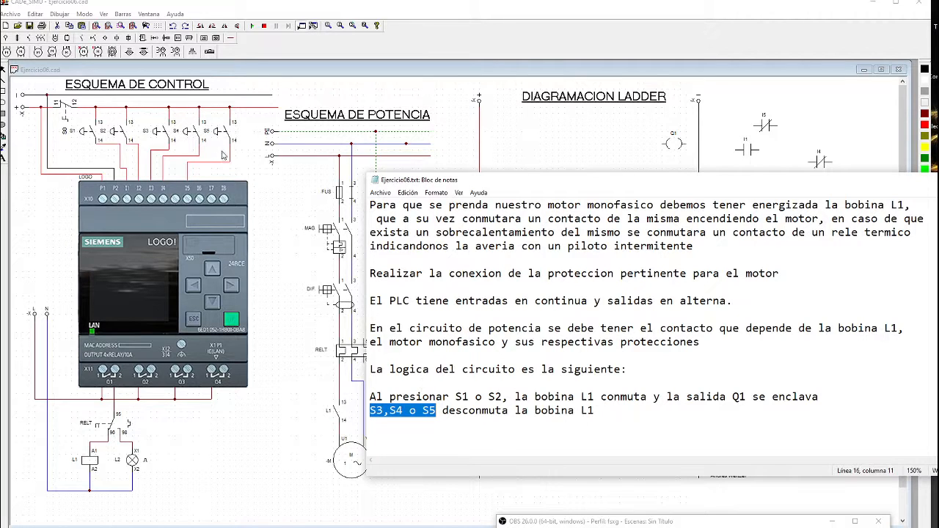
left_click(237, 134)
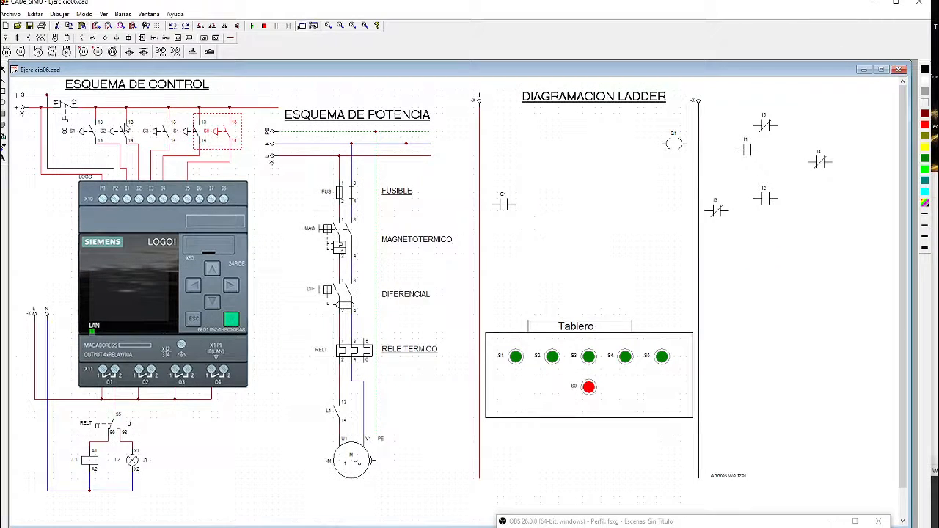
key("alt+Tab")
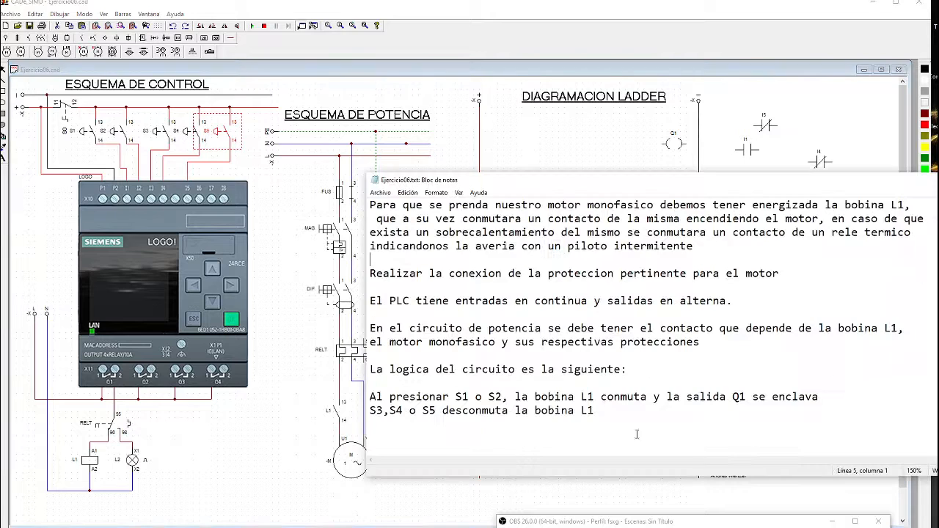
- Move the normally closed I3 contact between the ladder rails, in line with the Q1 coil, and return to the notes
left_click(806, 166)
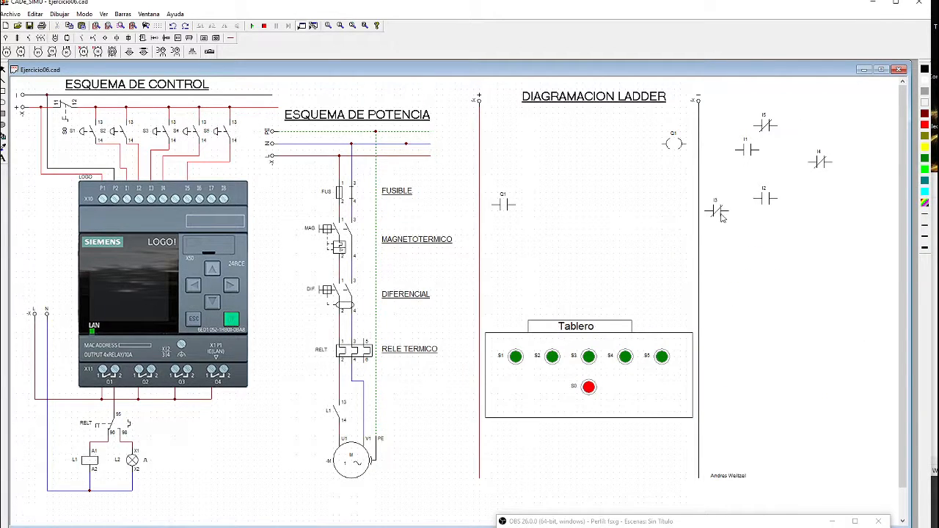
left_click_drag(721, 217, 593, 148)
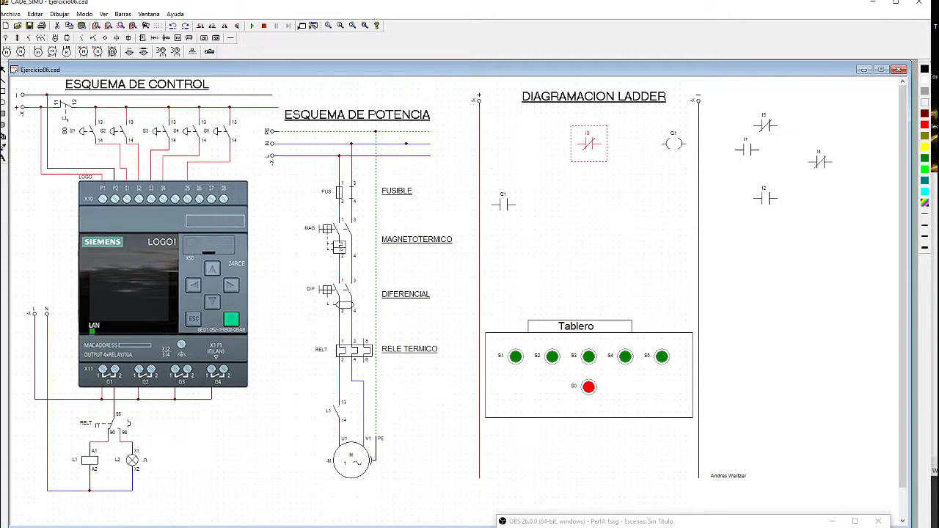
key("alt+Tab")
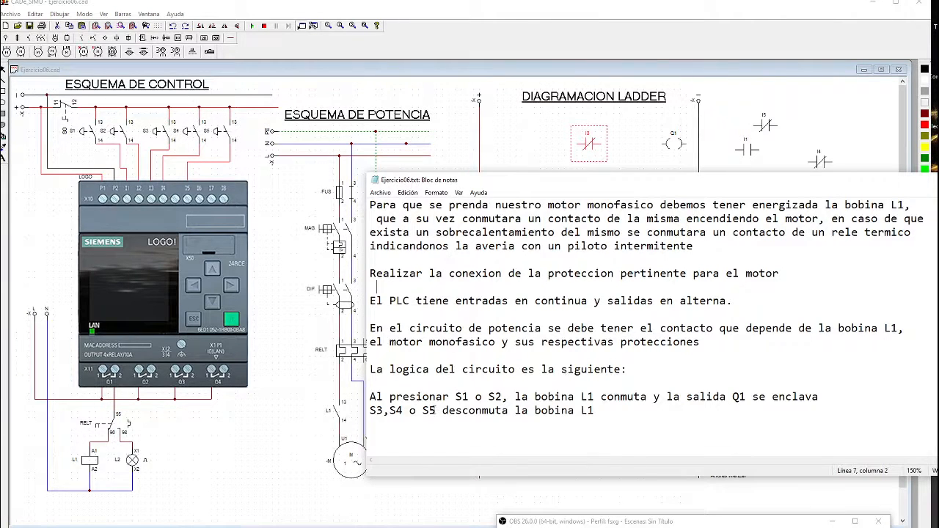
- Check the S3, S4 or S5 condition in the notes, and move the normally closed I4 and I5 contacts between I3 and the Q1 coil
left_click_drag(436, 411, 370, 410)
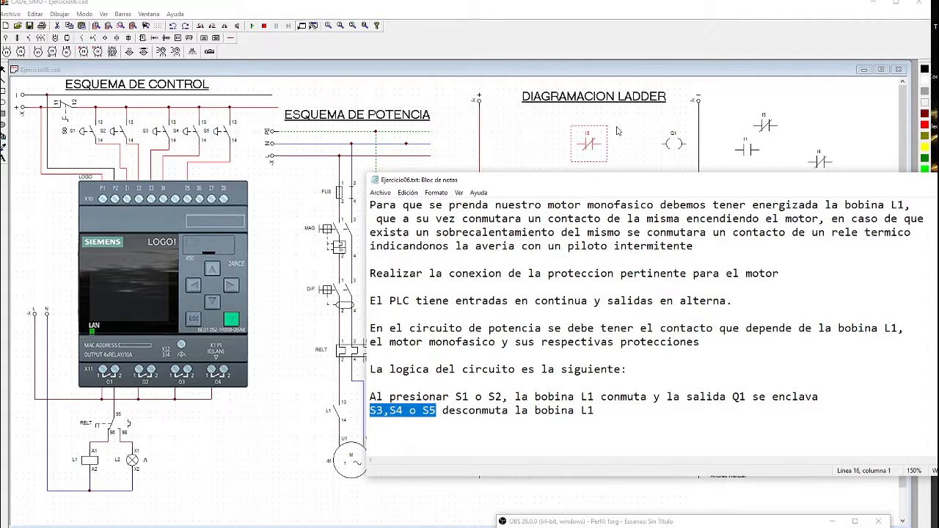
key("alt+Tab")
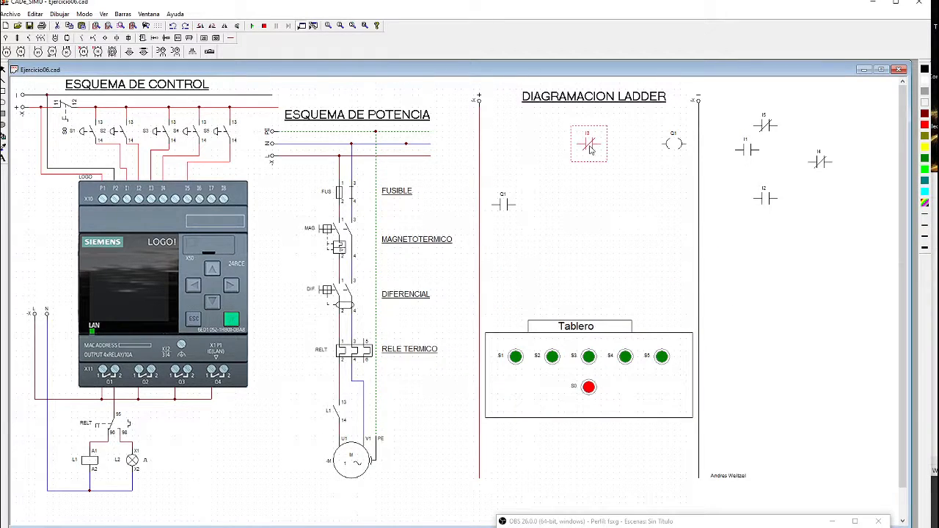
left_click_drag(817, 154, 617, 146)
left_click_drag(769, 127, 647, 146)
key("alt+Tab")
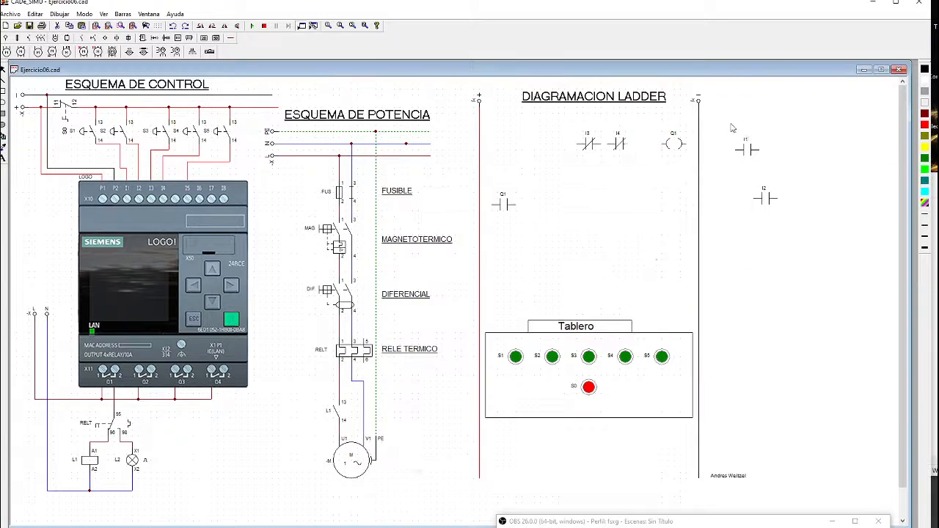
- Space out the I3, I4 and I5 contacts along the first rung and shift the Q1 coil closer to the negative rail
left_click(718, 146)
left_click_drag(590, 146, 615, 152)
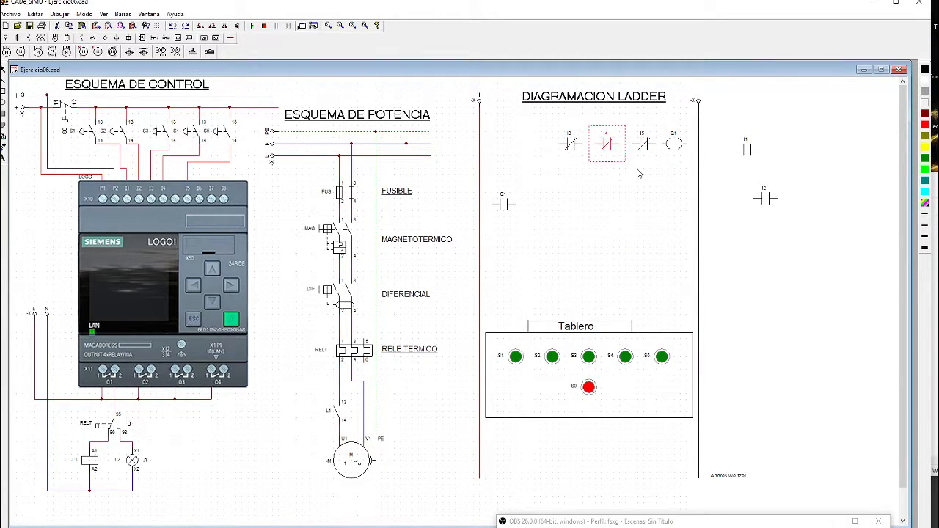
left_click(638, 170)
left_click_drag(676, 145, 683, 151)
- Check the S1 or S2 condition in the notes, then stack the open I1 and I2 contacts above the Q1 contact beside the positive rail
key("alt+Tab")
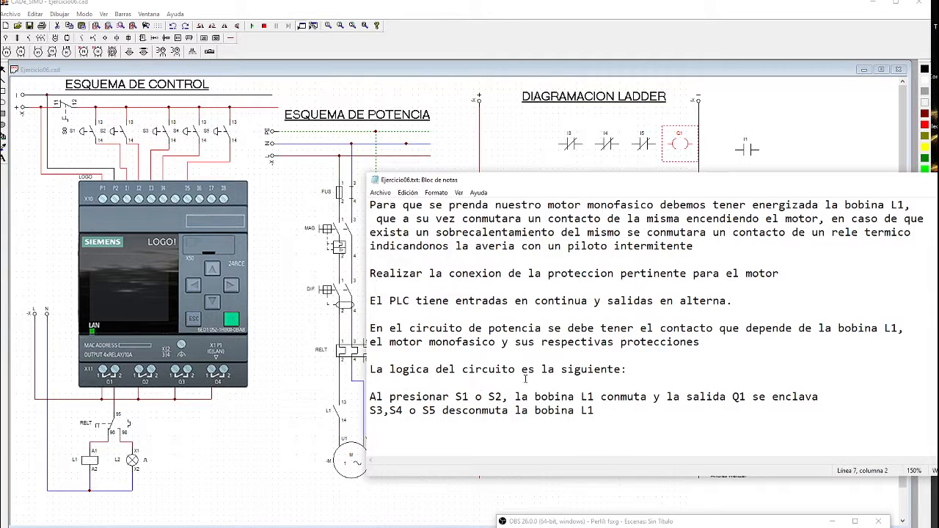
left_click_drag(456, 397, 502, 397)
left_click_drag(456, 396, 503, 397)
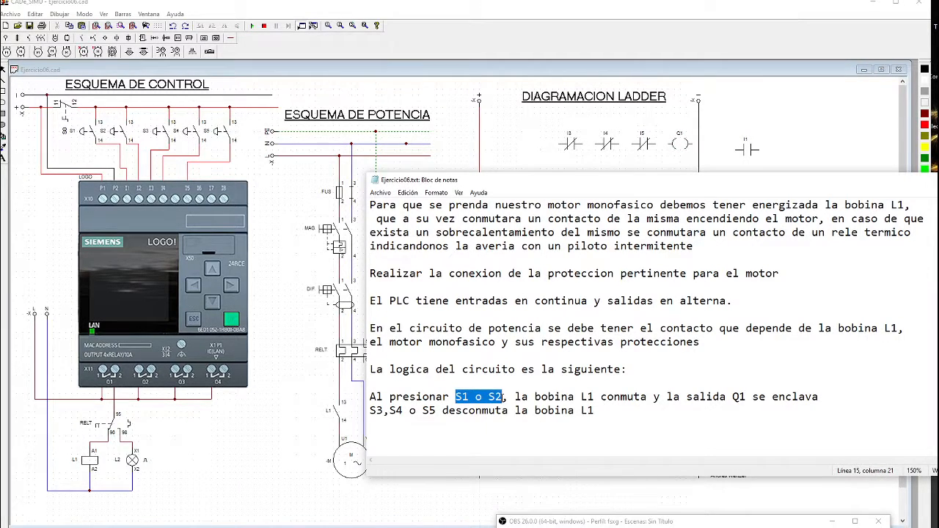
left_click(841, 142)
left_click_drag(747, 150, 509, 147)
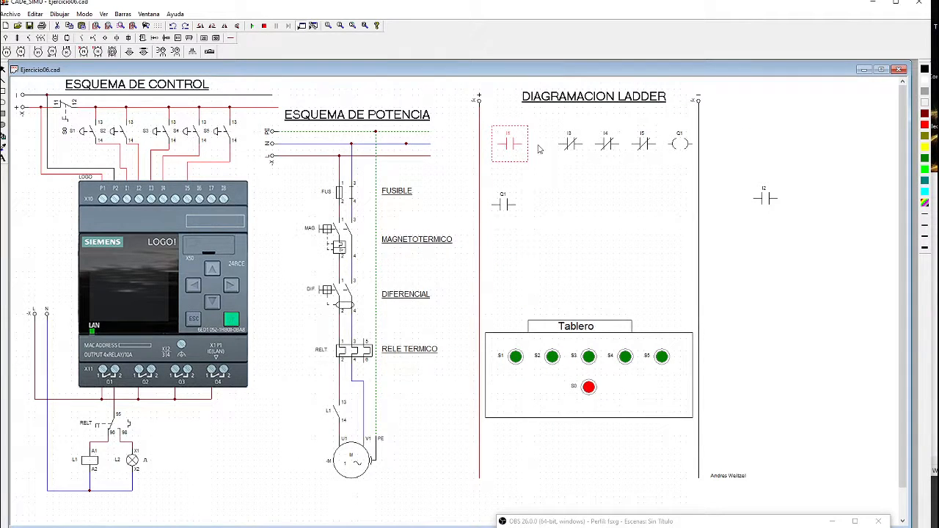
left_click_drag(765, 203, 507, 208)
- Wire the first rung from rail to rail and connect the I2 and Q1 contacts in parallel with I1
left_click(232, 37)
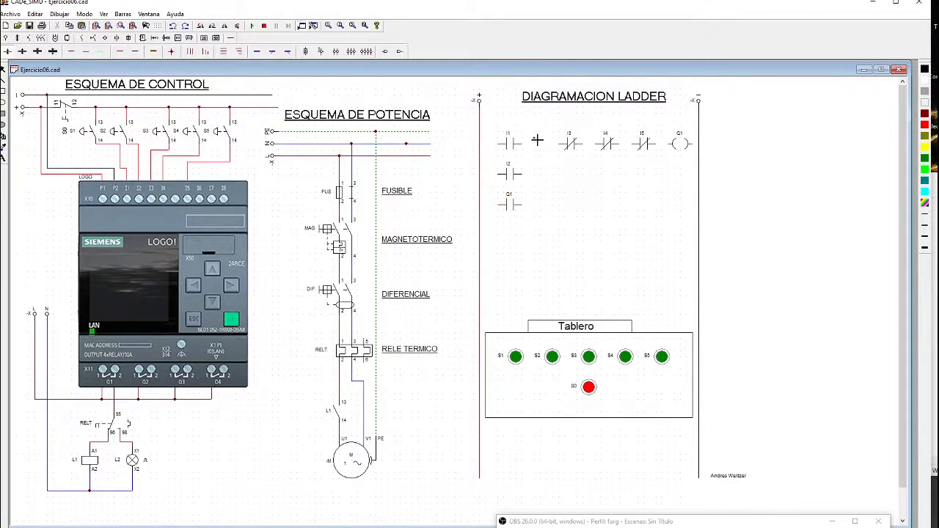
left_click_drag(480, 147, 565, 147)
left_click_drag(620, 145, 699, 144)
left_click_drag(527, 175, 547, 176)
left_click_drag(523, 207, 548, 208)
left_click_drag(549, 175, 546, 144)
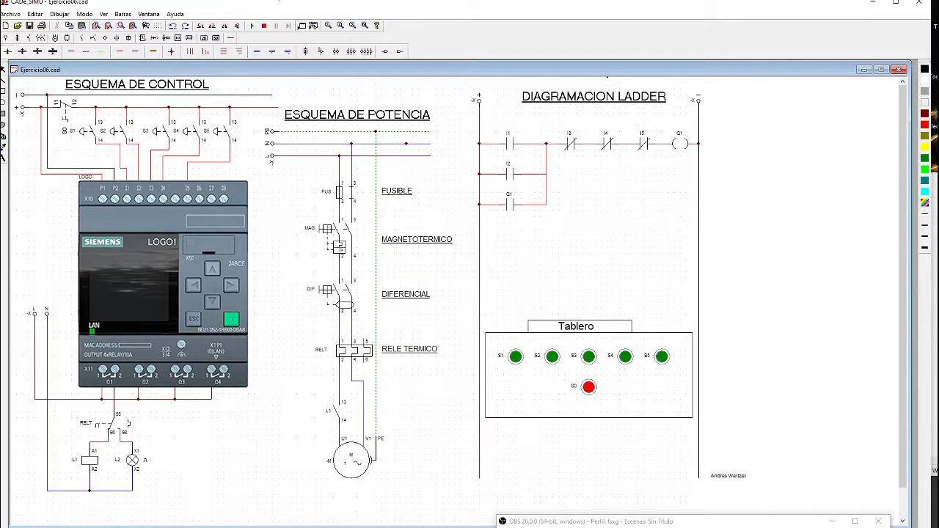
- Start the simulation and close the magnetothermic breaker and the differential switch in the power schematic
left_click(251, 25)
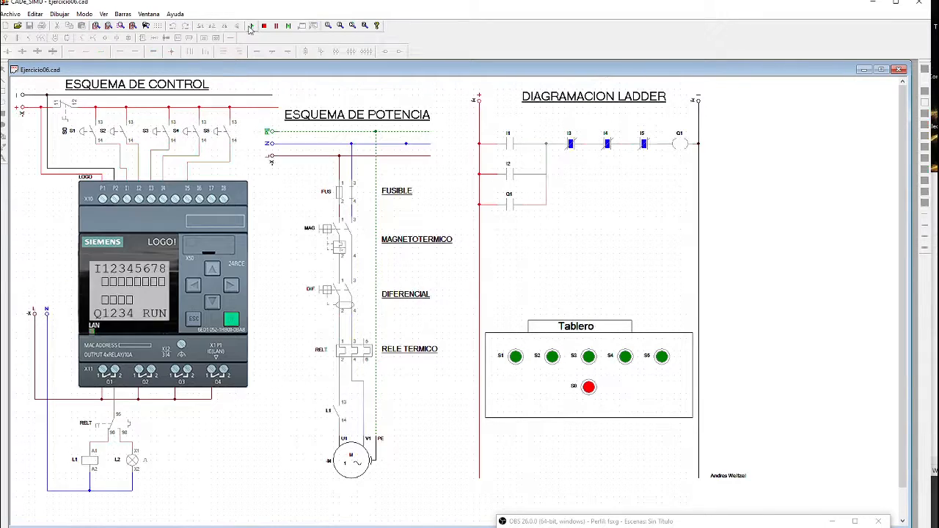
left_click(324, 235)
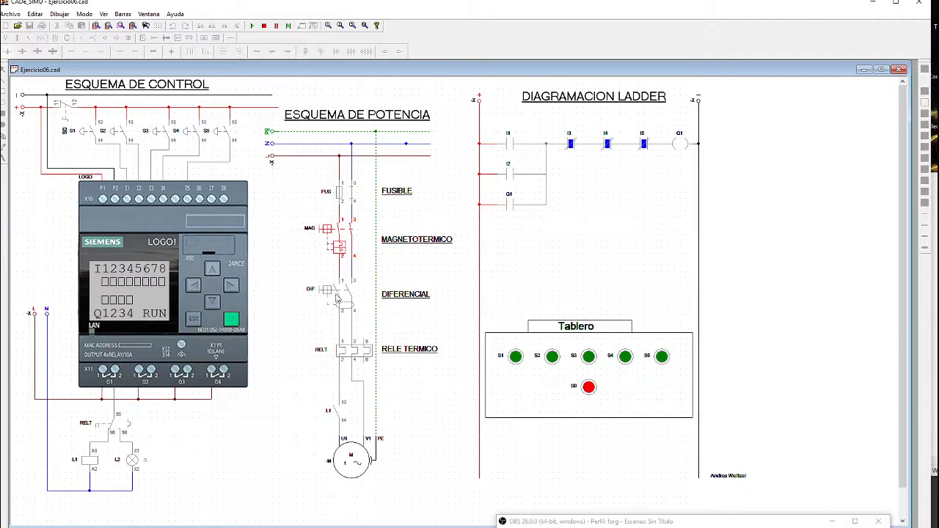
left_click(339, 297)
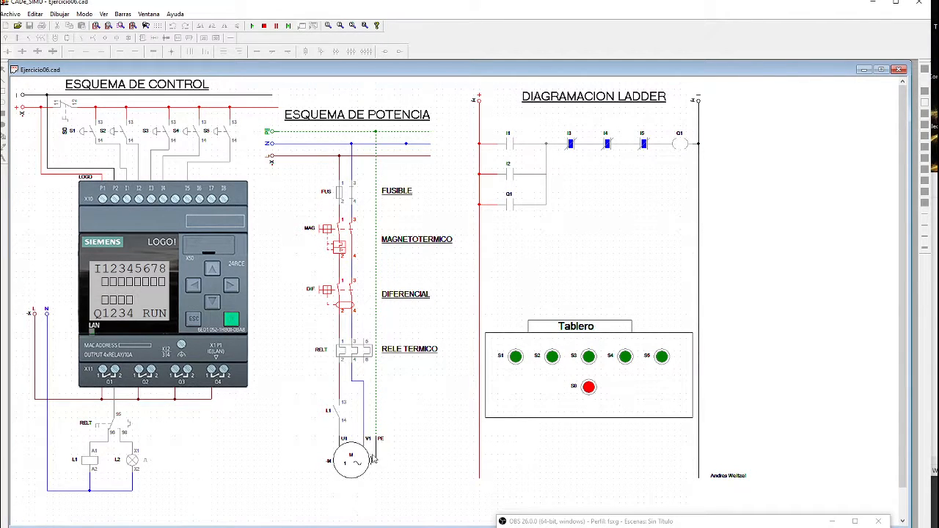
- Reread the S1 or S2 condition in the notes and actuate push button S1 on the Tablero to start the motor
left_click(937, 263)
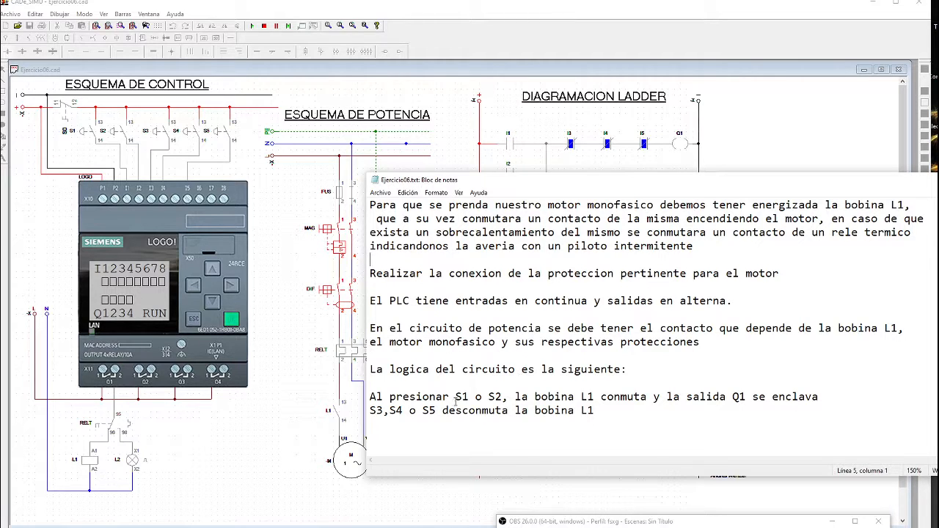
left_click_drag(450, 397, 502, 397)
left_click(450, 157)
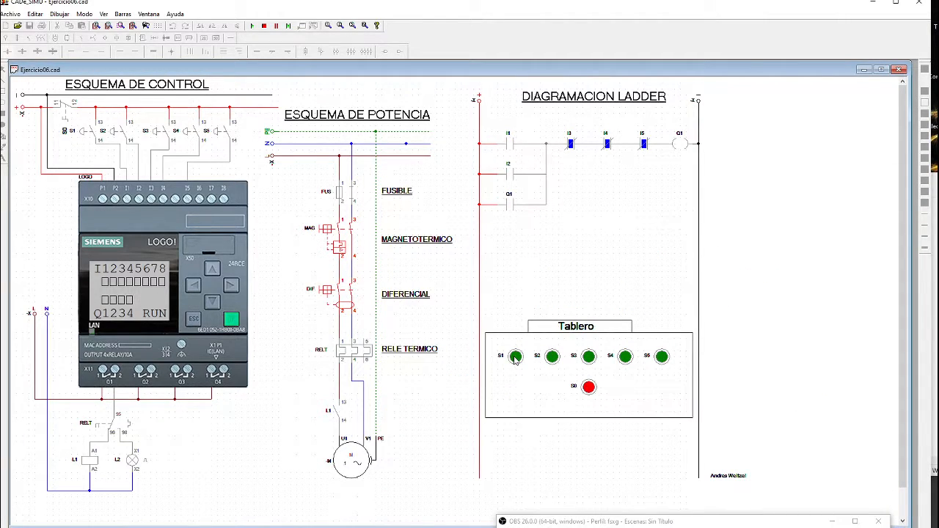
left_click(516, 358)
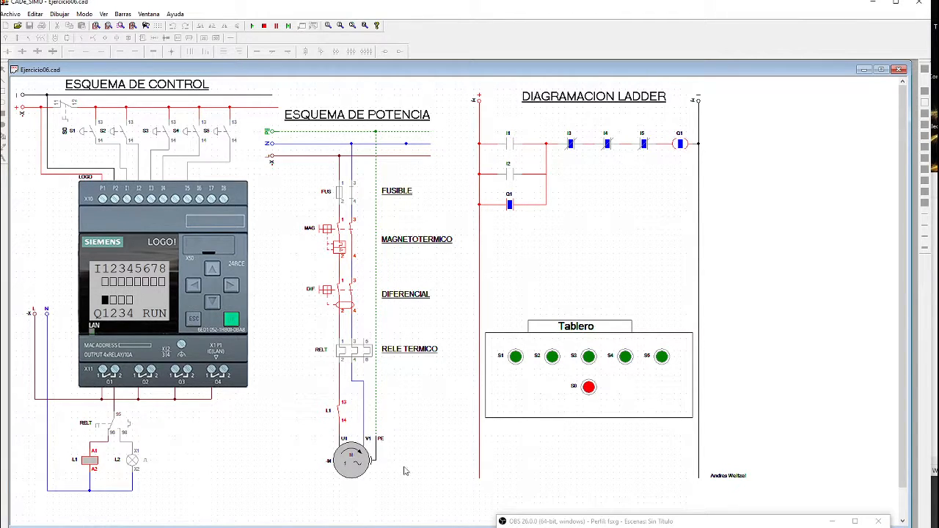
- Reread the S3, S4 or S5 condition in the notes and actuate push button S3 on the Tablero to stop the motor
left_click(937, 259)
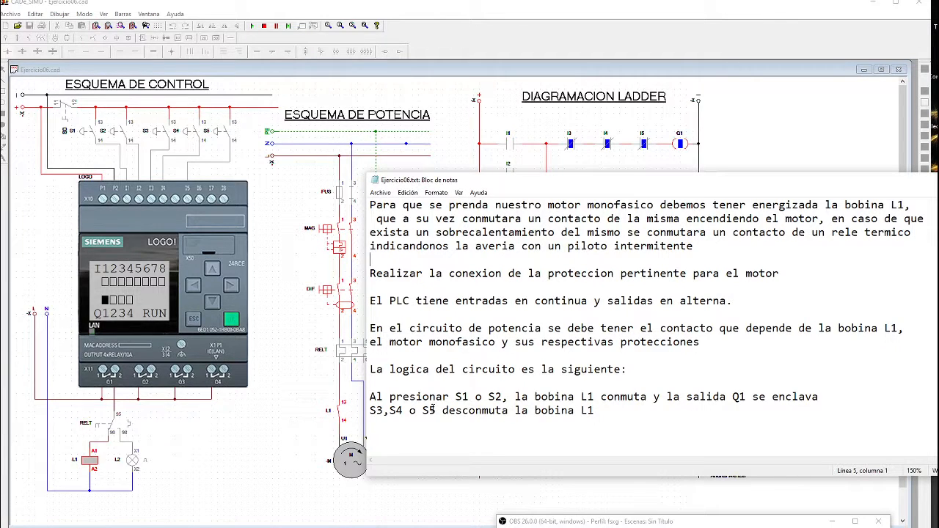
left_click_drag(437, 410, 369, 408)
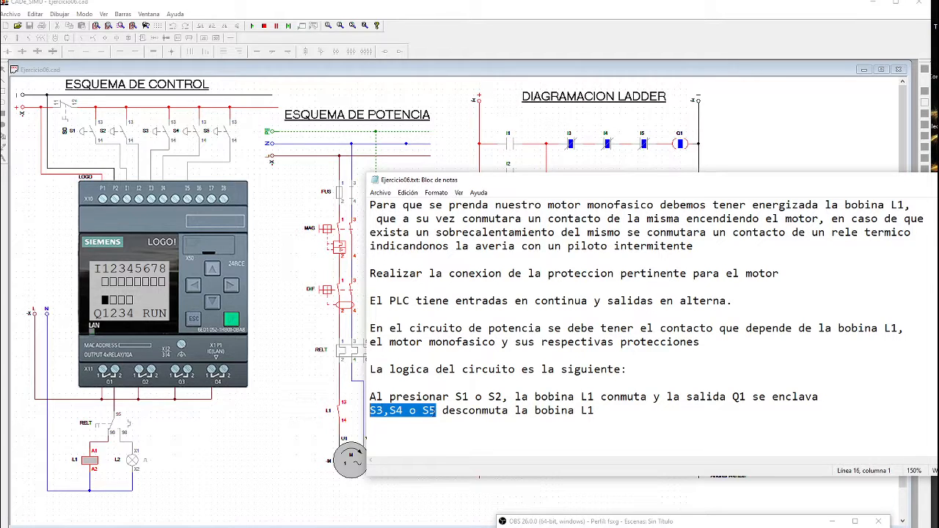
left_click_drag(439, 413, 369, 411)
left_click(292, 389)
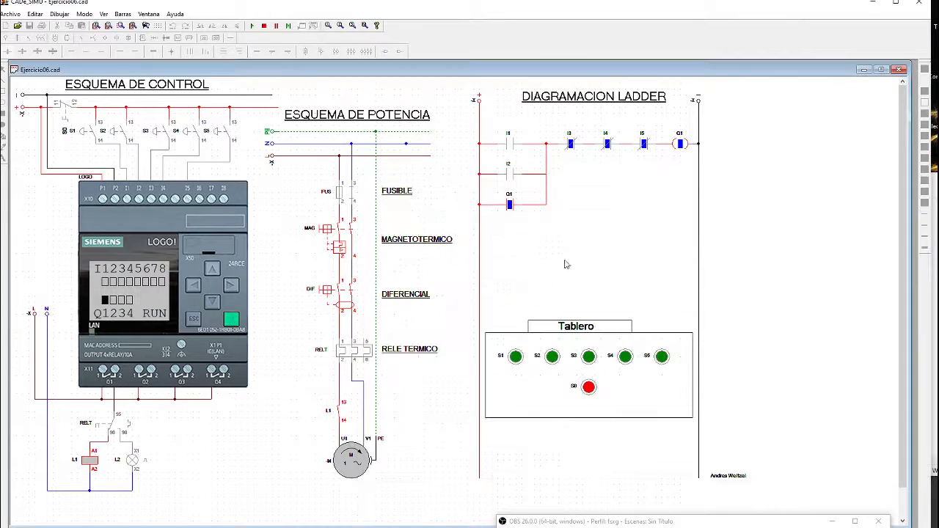
left_click(588, 355)
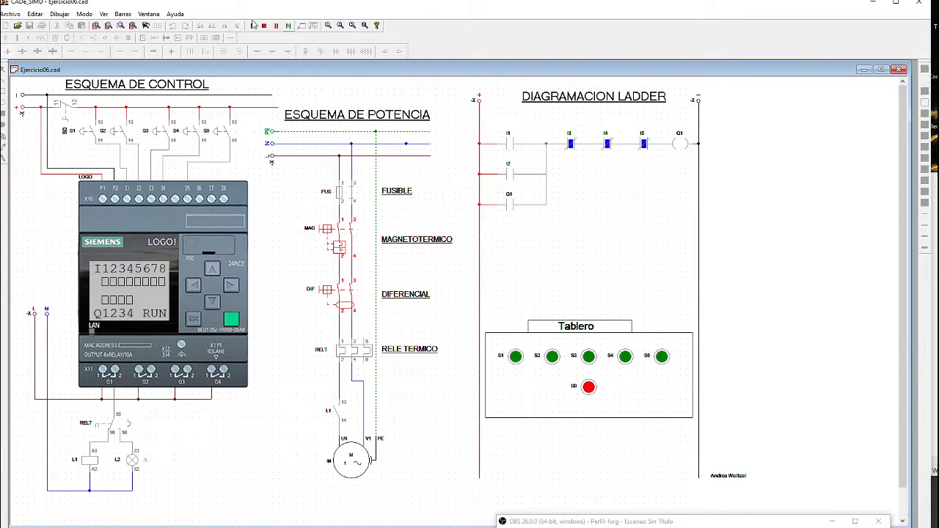
- Restart the simulation, close the magnetothermic breaker and the differential switch again, and actuate push button S2 on the Tablero
left_click(254, 26)
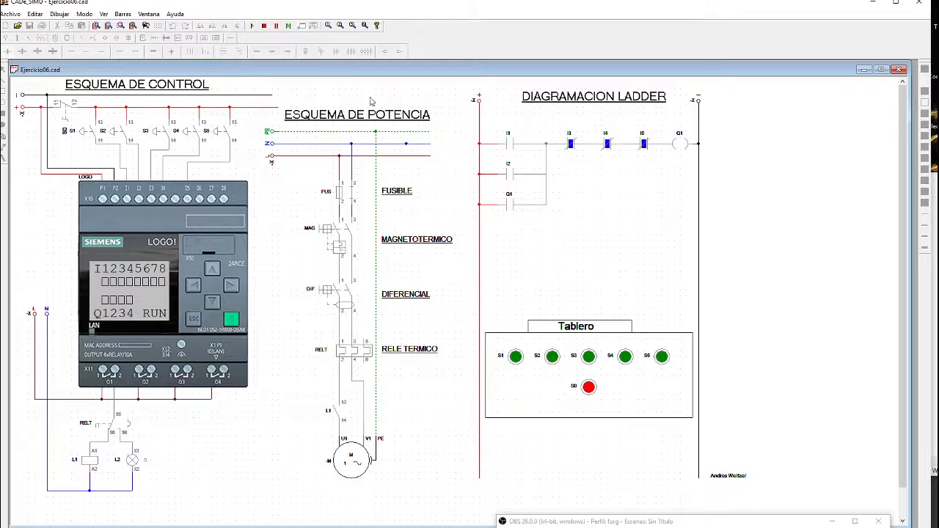
left_click(327, 236)
left_click(335, 301)
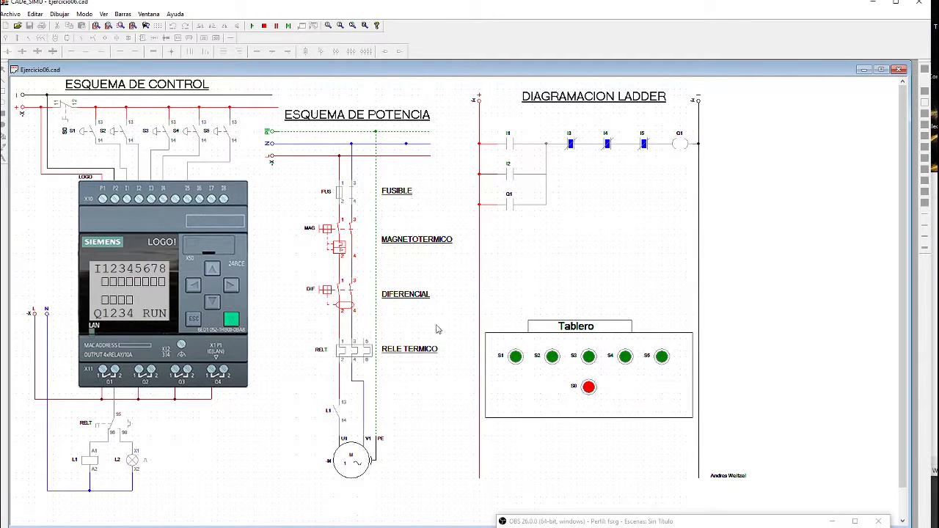
left_click(553, 358)
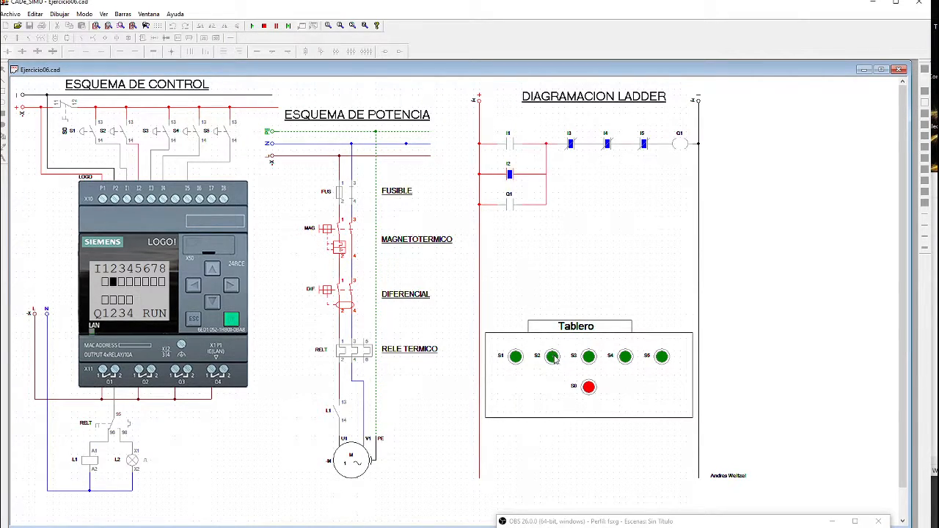
left_click(934, 282)
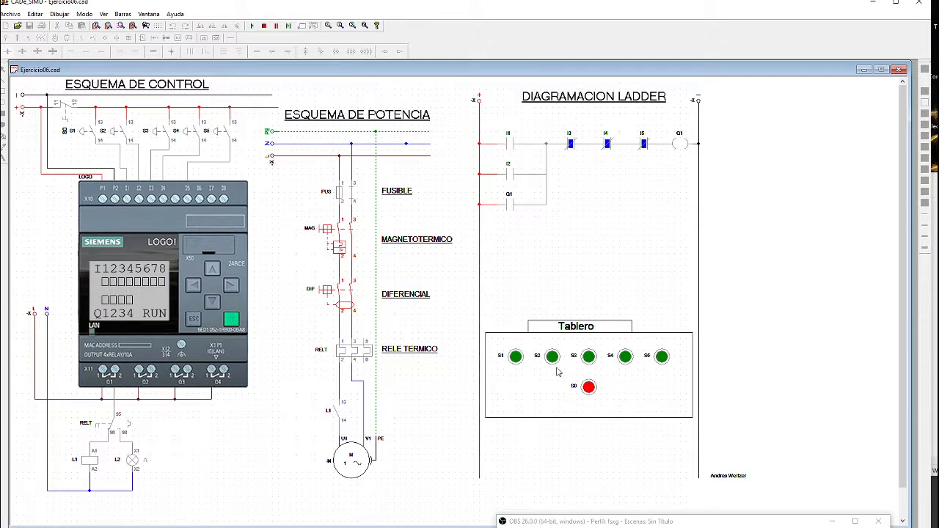
- Test starting the motor with S1 and stopping it with S5, S3 and S4 in turn
left_click(516, 357)
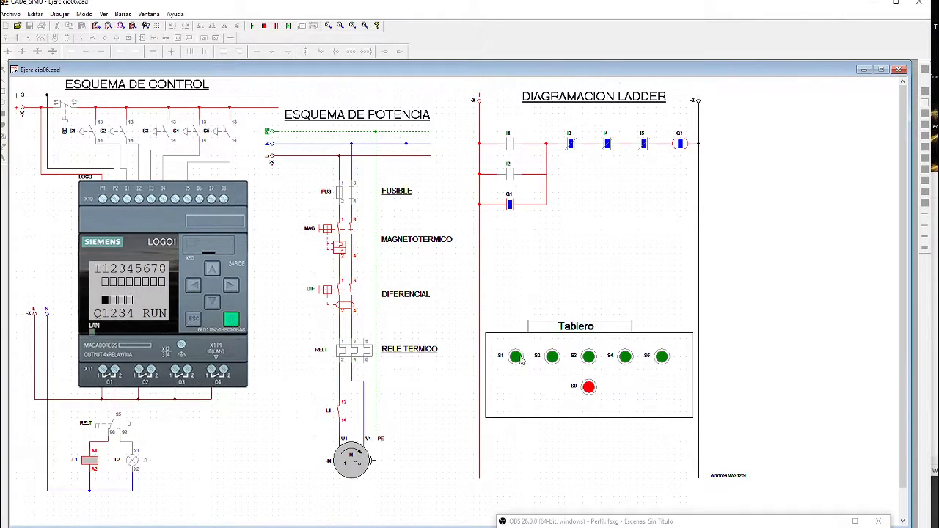
left_click(662, 357)
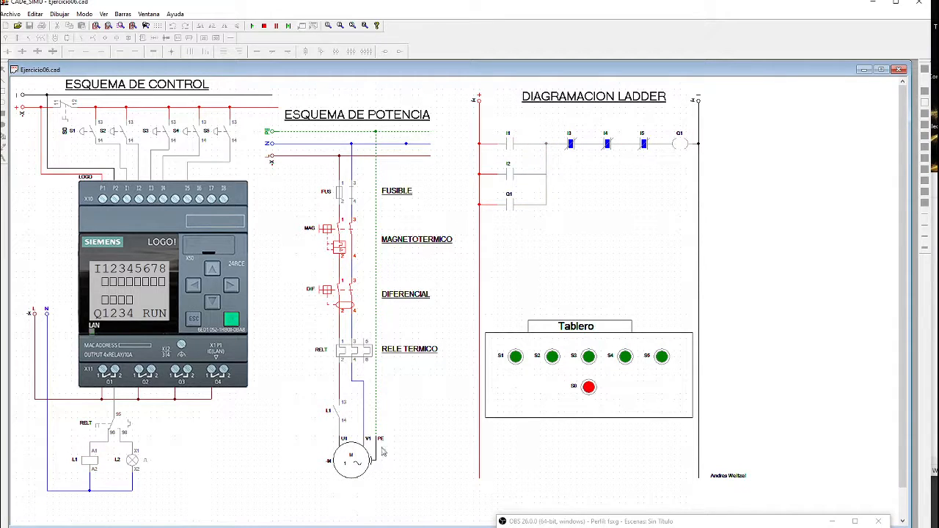
left_click(519, 359)
left_click(591, 359)
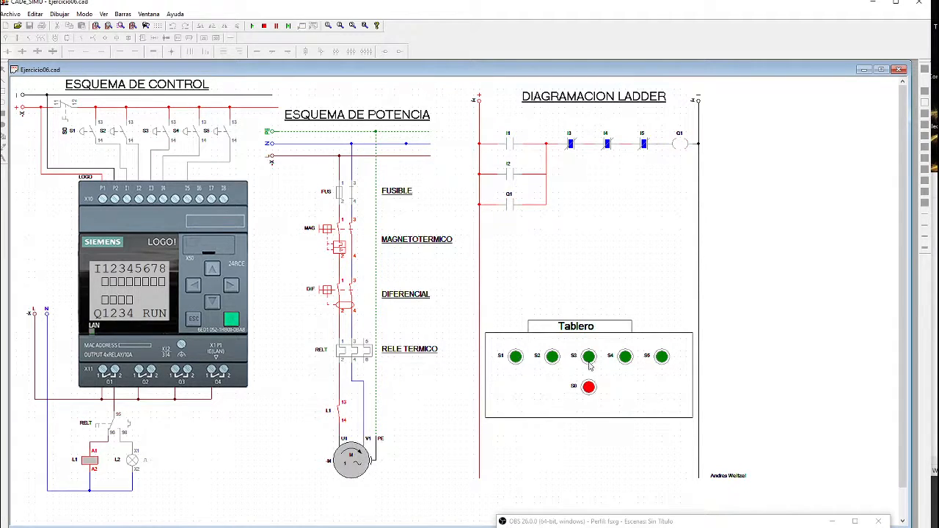
left_click(518, 359)
left_click(625, 357)
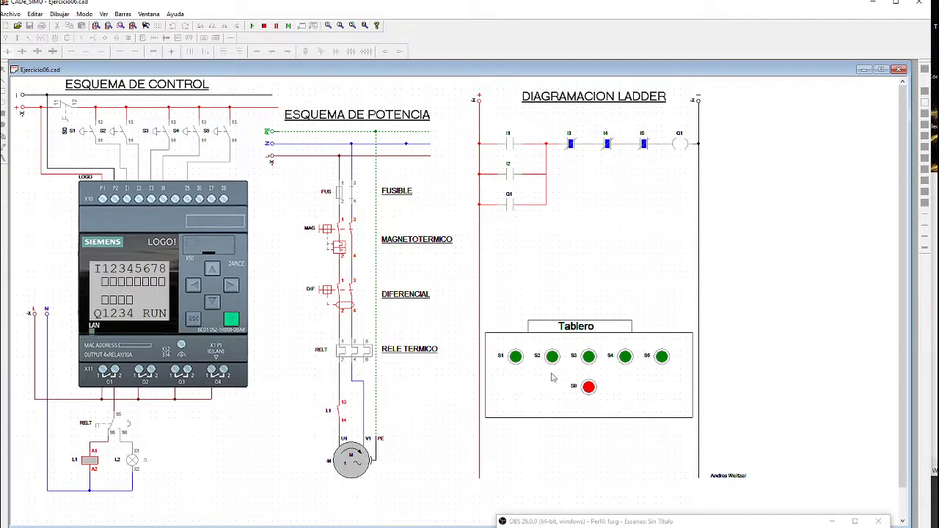
left_click(663, 358)
- Test starting the motor with S2, stopping it with S3 and S4 in turn and starting it again after each stop
left_click(553, 358)
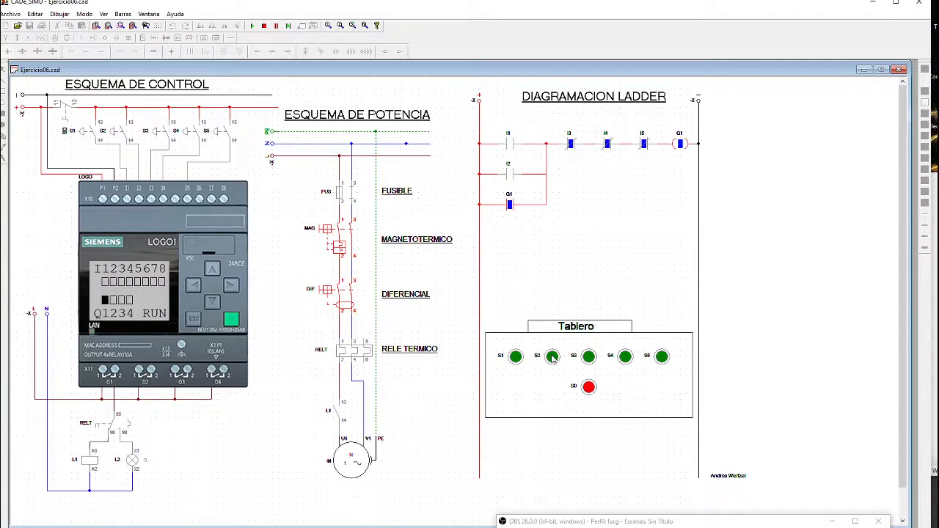
left_click(589, 358)
left_click(553, 357)
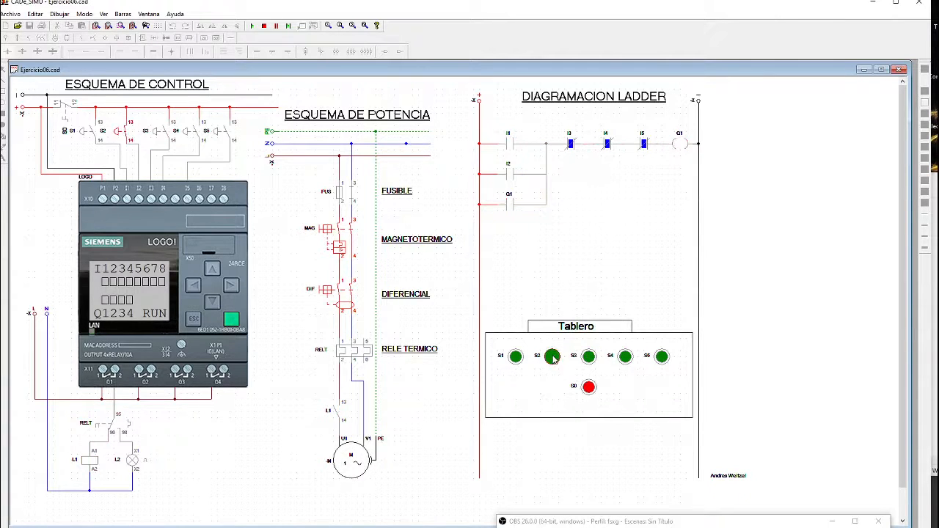
left_click(625, 357)
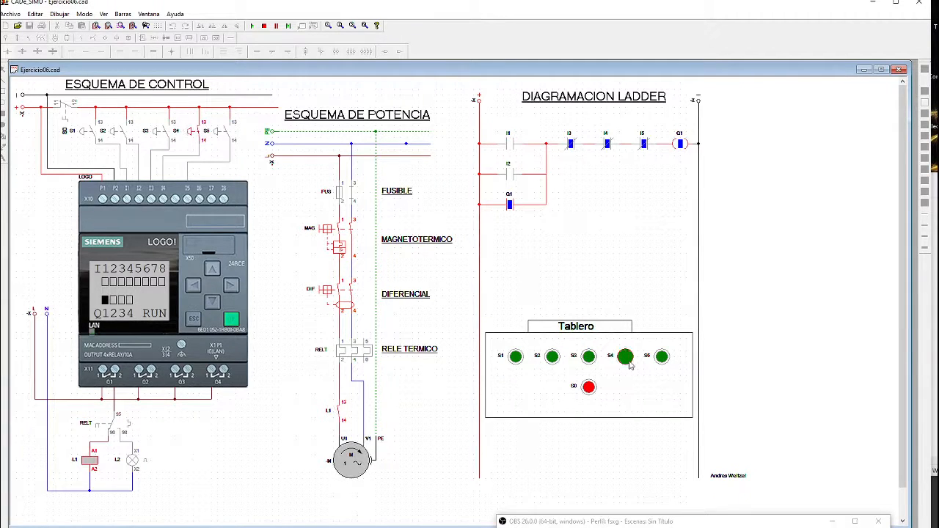
left_click(556, 357)
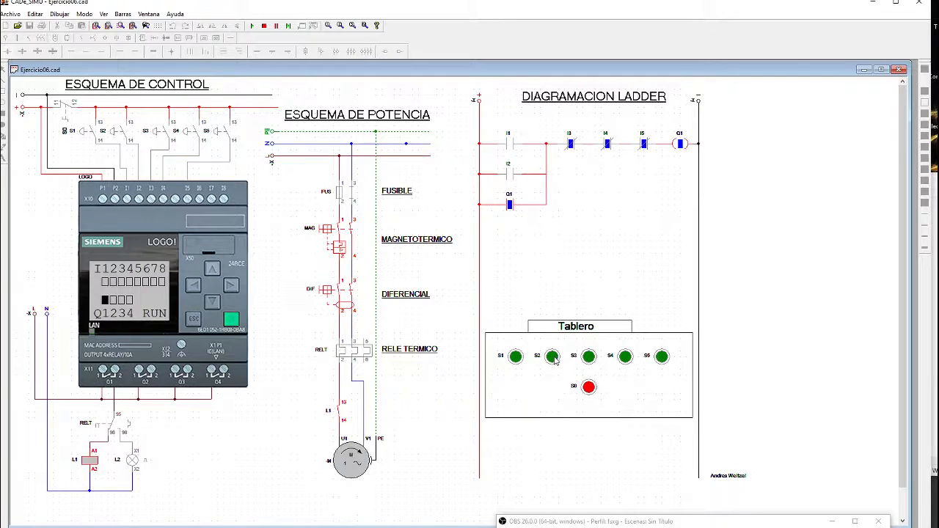